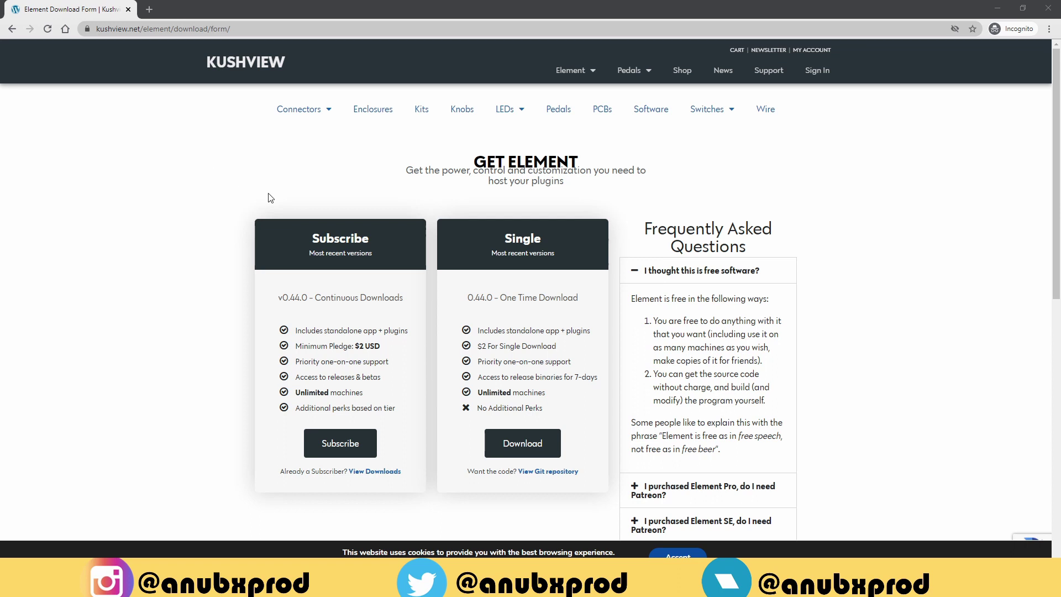
Step: Download the single-copy Element VST Host and read its Description and Features
click(515, 454)
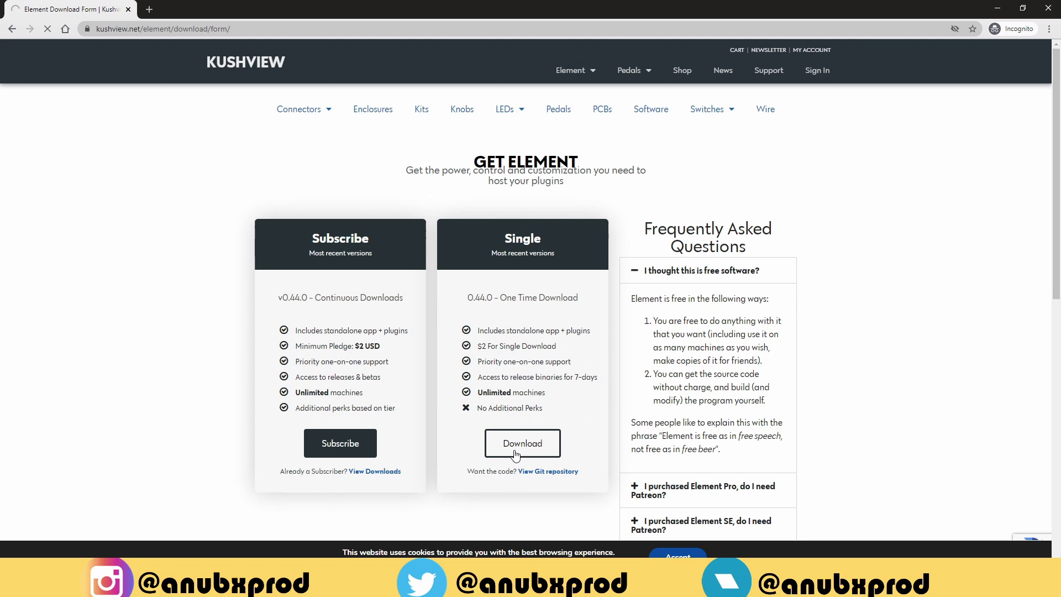
scroll(515, 455, down, 3)
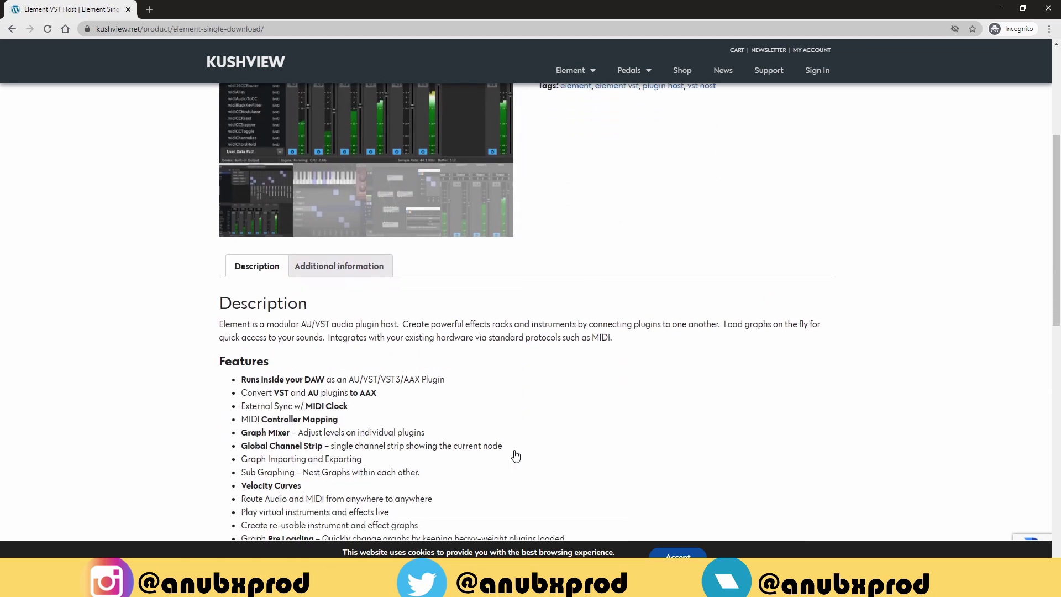
scroll(515, 456, down, 3)
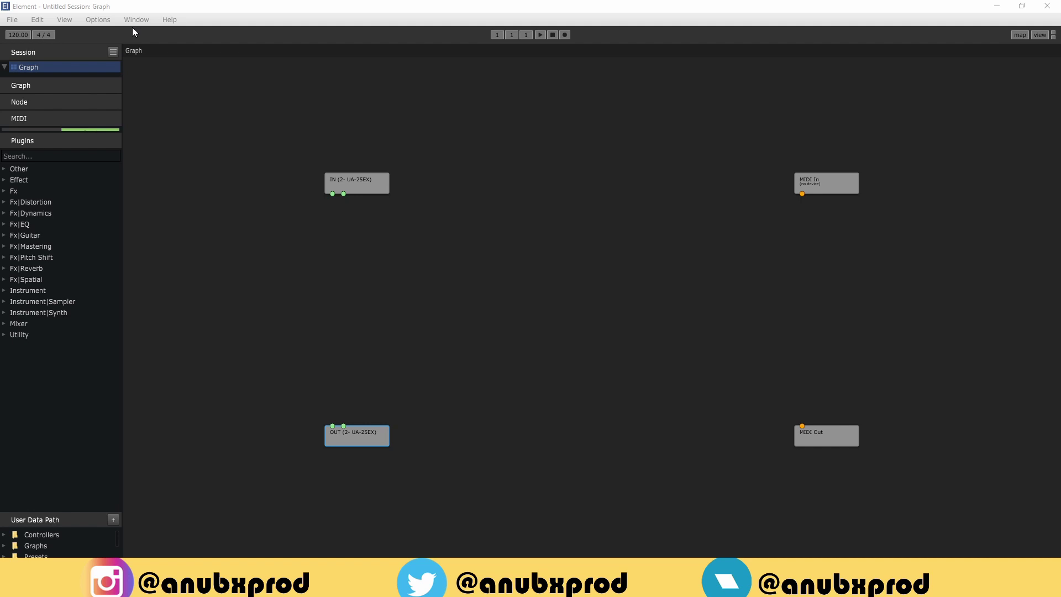
Step: Browse the View, File and Options menus of the untitled Element session
click(79, 25)
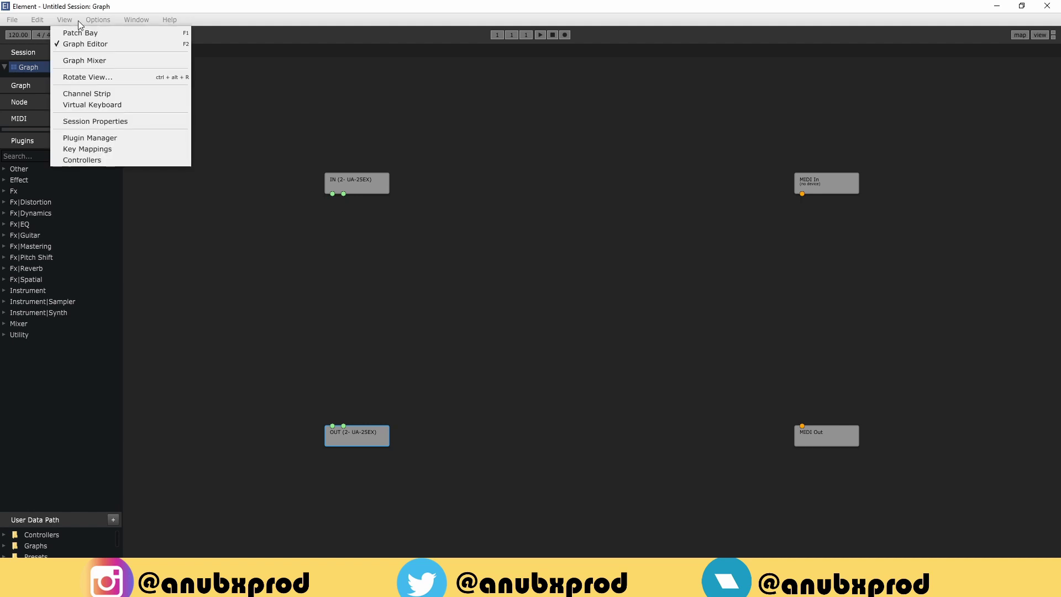
mouse_move(98, 21)
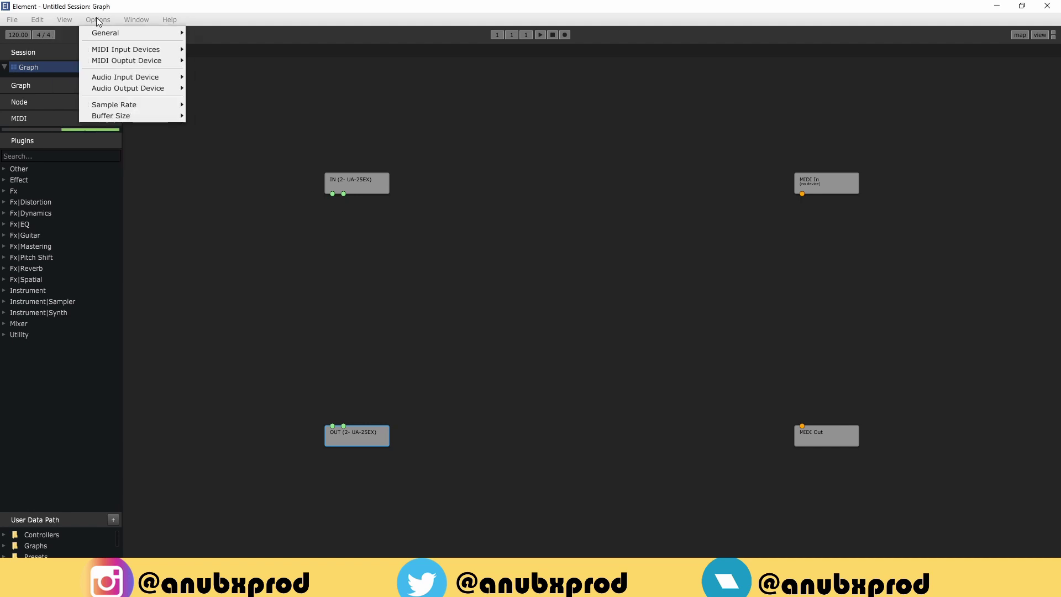
mouse_move(43, 24)
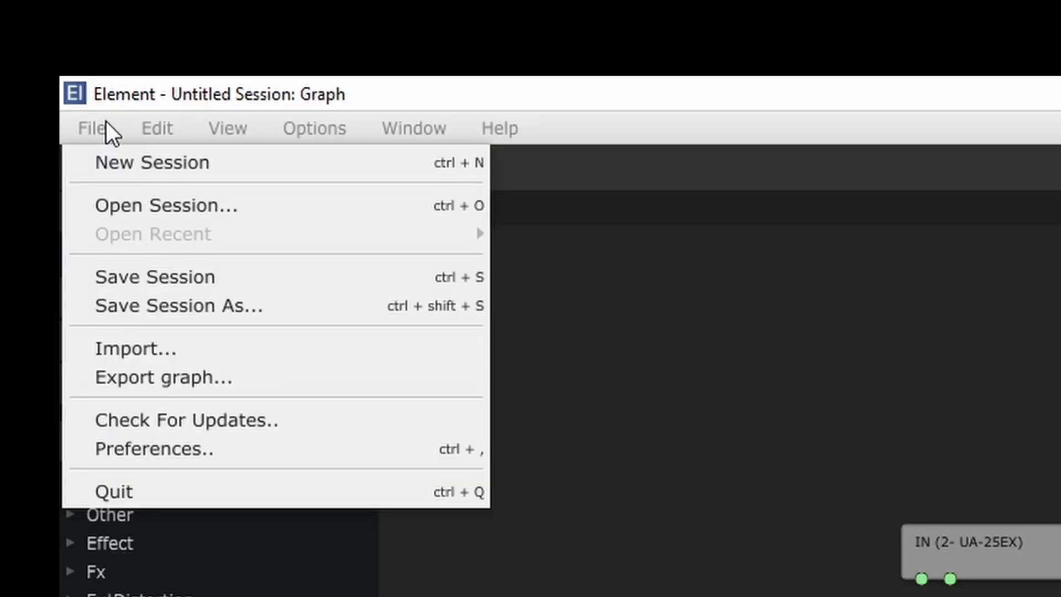
mouse_move(72, 16)
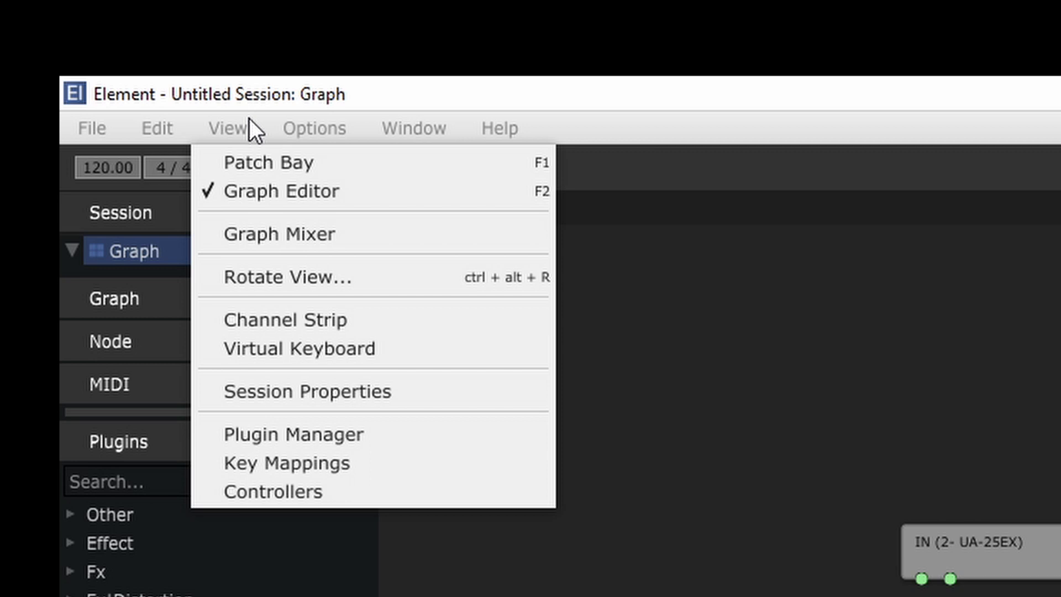
click(291, 426)
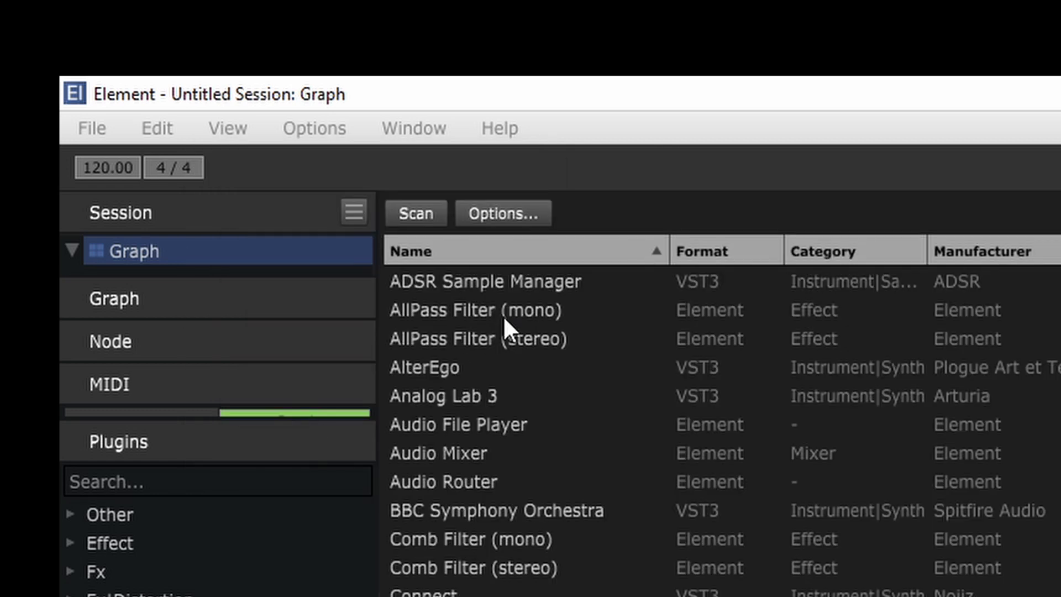
click(509, 214)
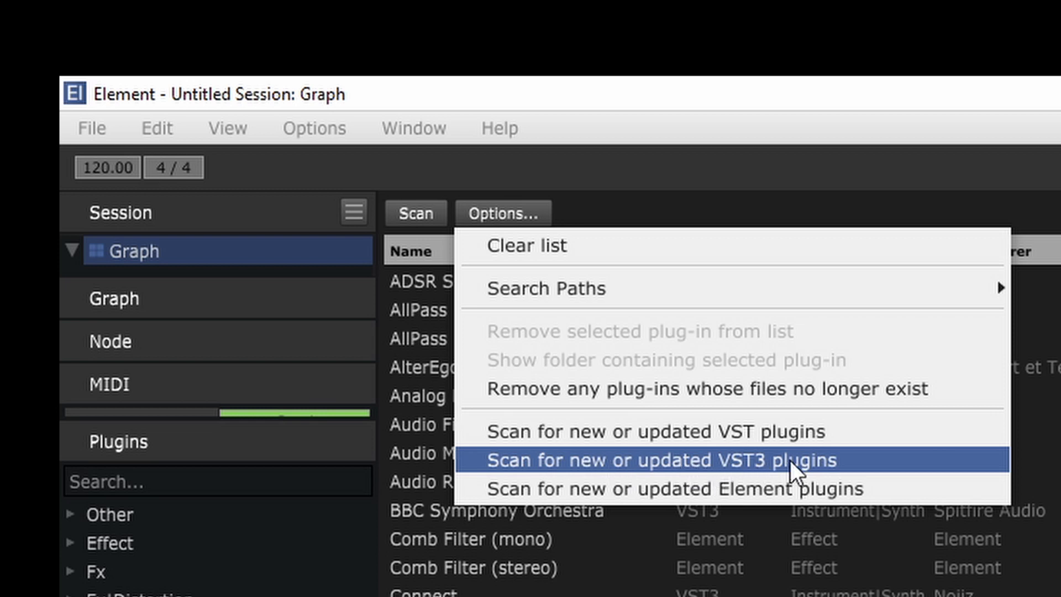
mouse_move(803, 289)
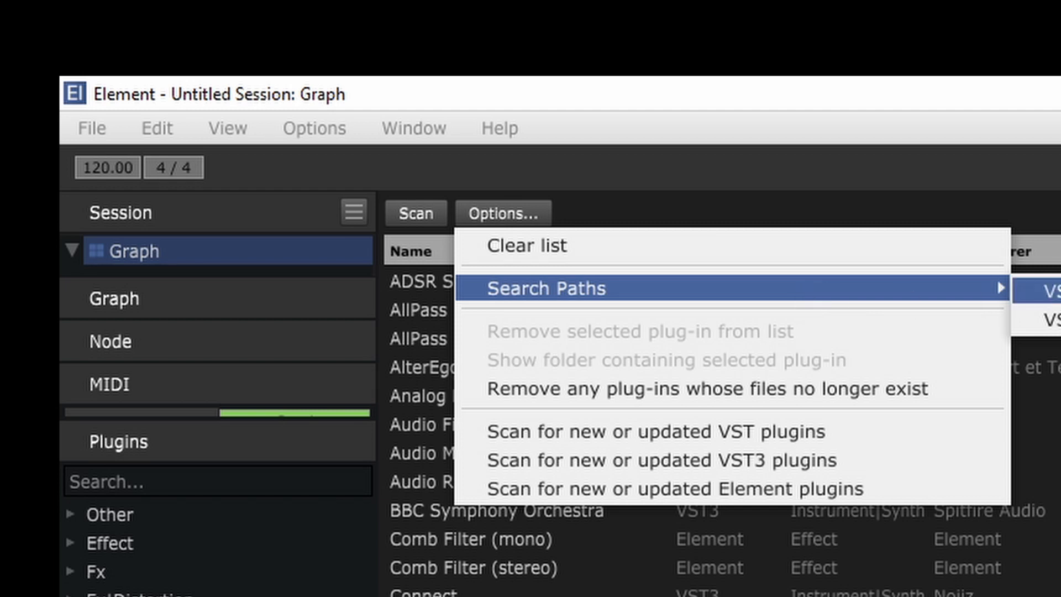
click(1052, 319)
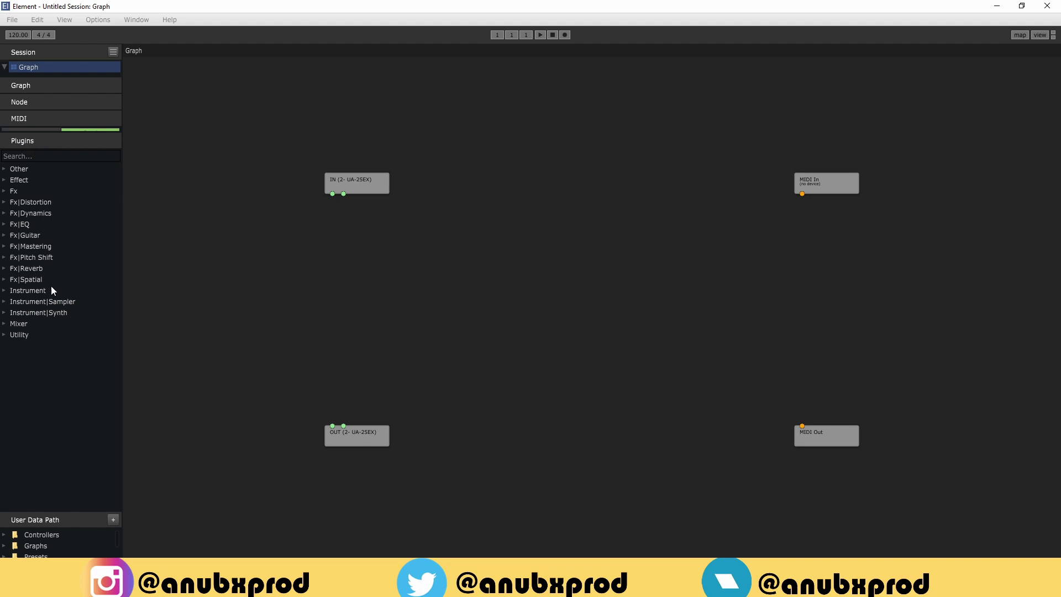
Step: Search the Plugins list for 'reason'
click(41, 157)
text(reas)
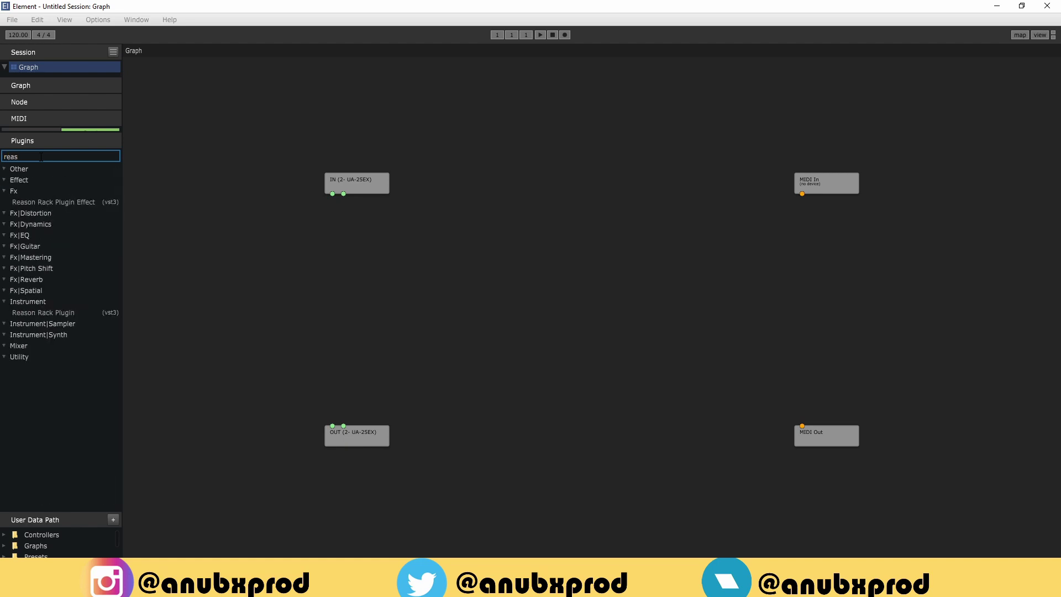
text(on)
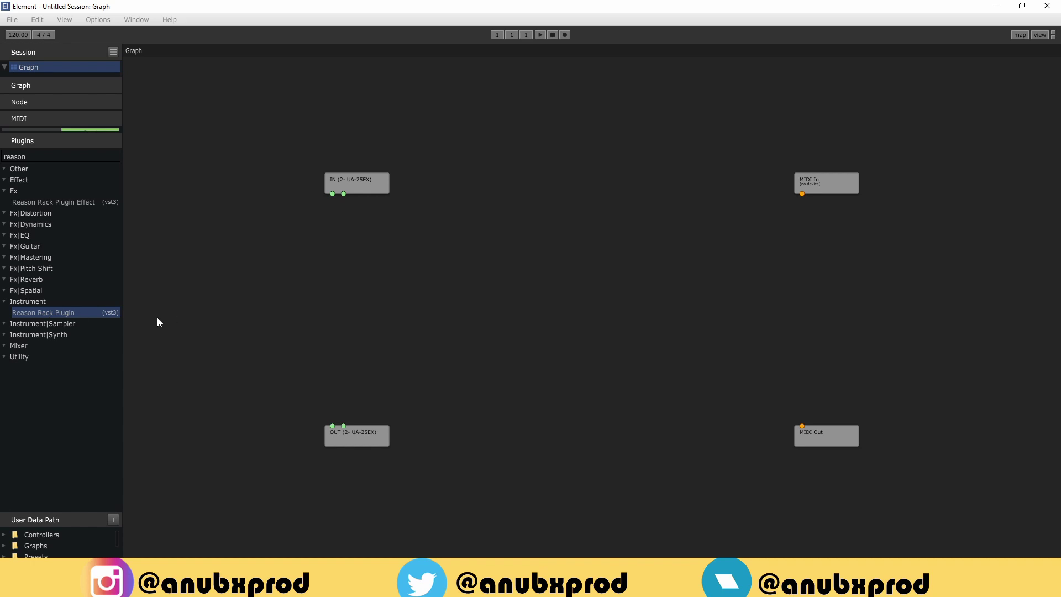
Step: Drag the Reason Rack Plugin instrument onto the graph canvas
drag(57, 313, 527, 300)
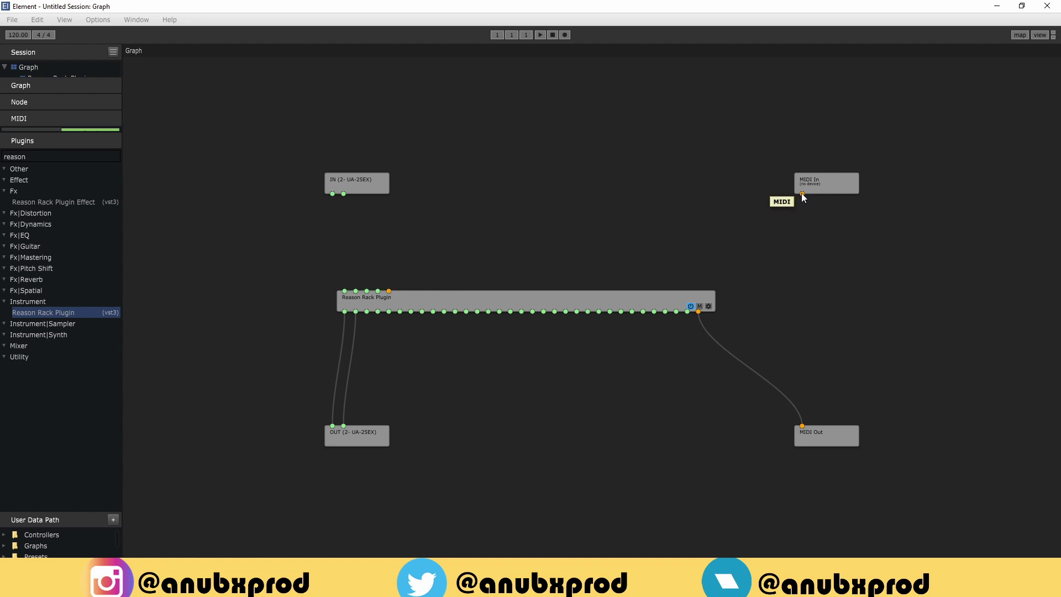
Step: Cable MIDI In to the Reason Rack Plugin and enable Akai MPK49 as the MIDI input device
drag(802, 194, 389, 290)
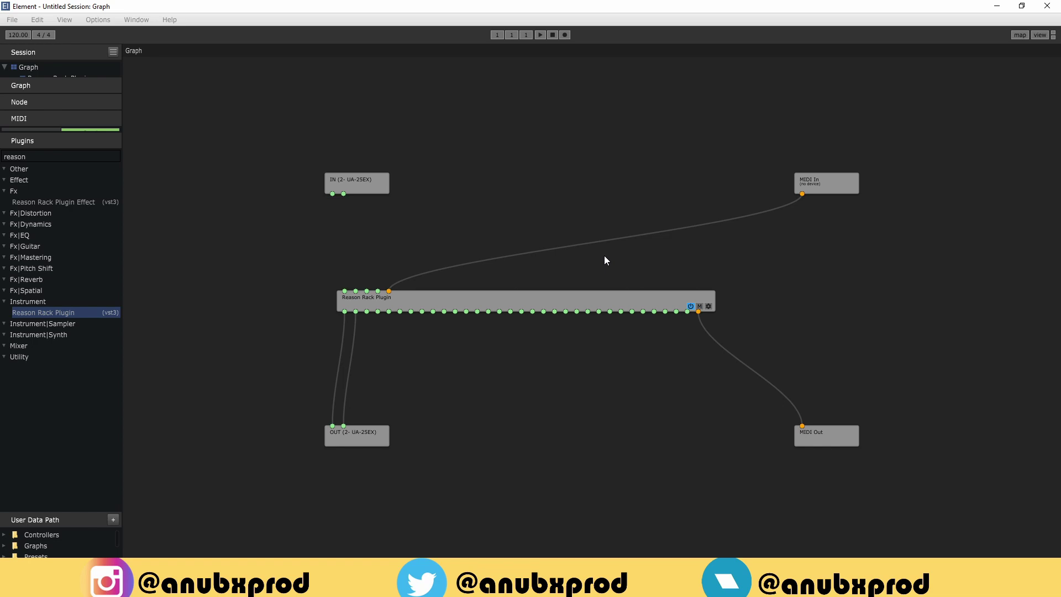
click(98, 19)
mouse_move(112, 52)
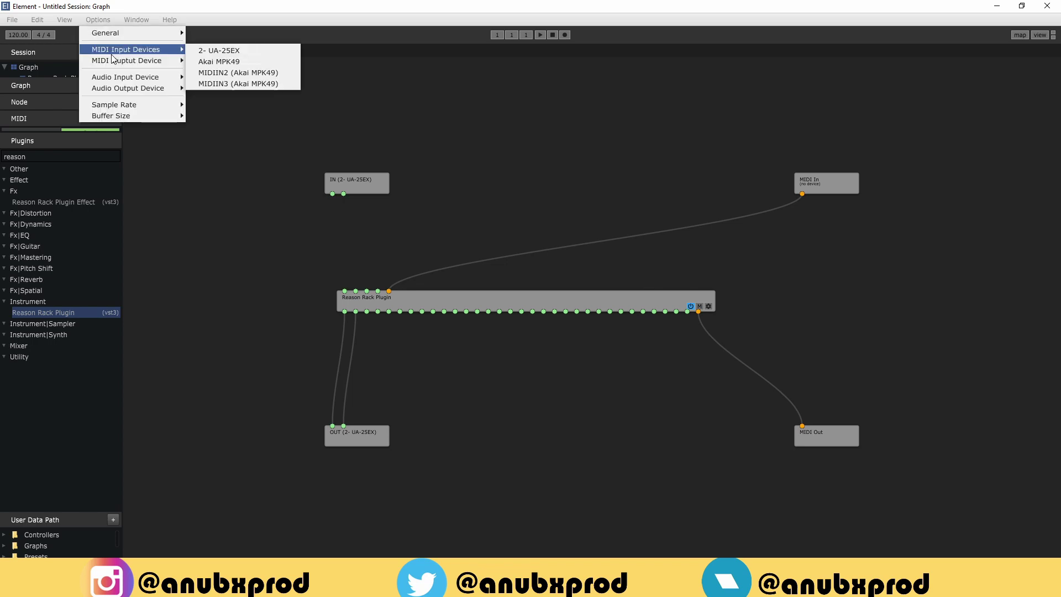
click(228, 62)
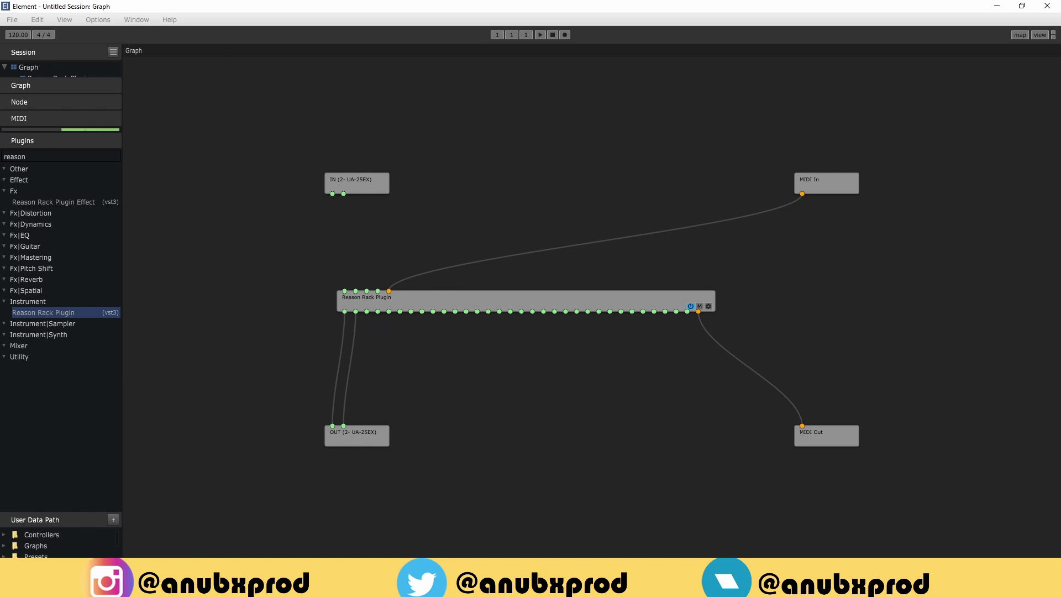
Step: Add a Monotone Bass Synthesizer to the Reason rack, then close the rack window
drag(552, 147, 559, 55)
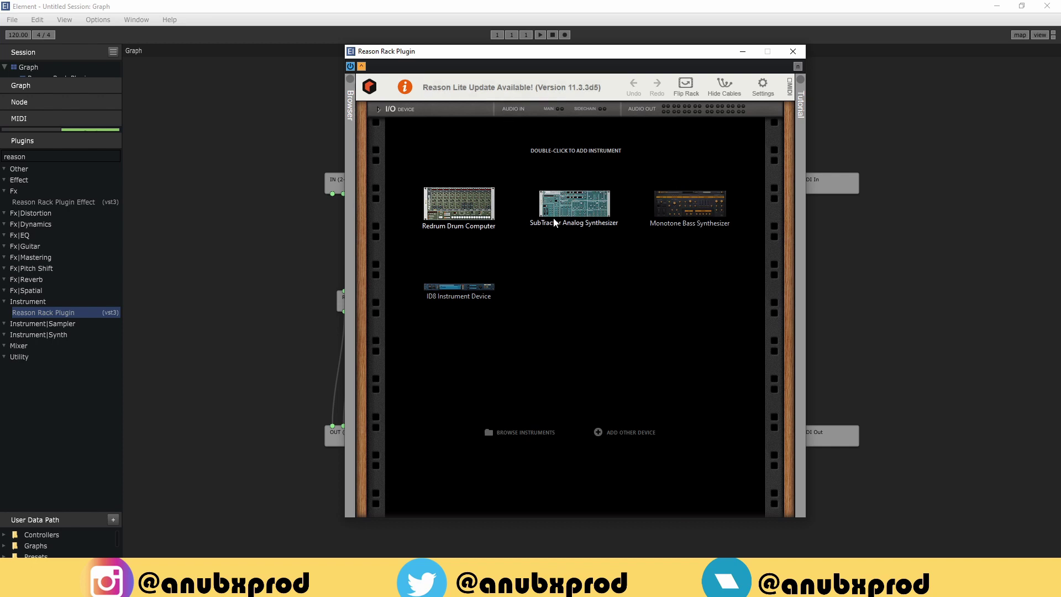
double_click(701, 211)
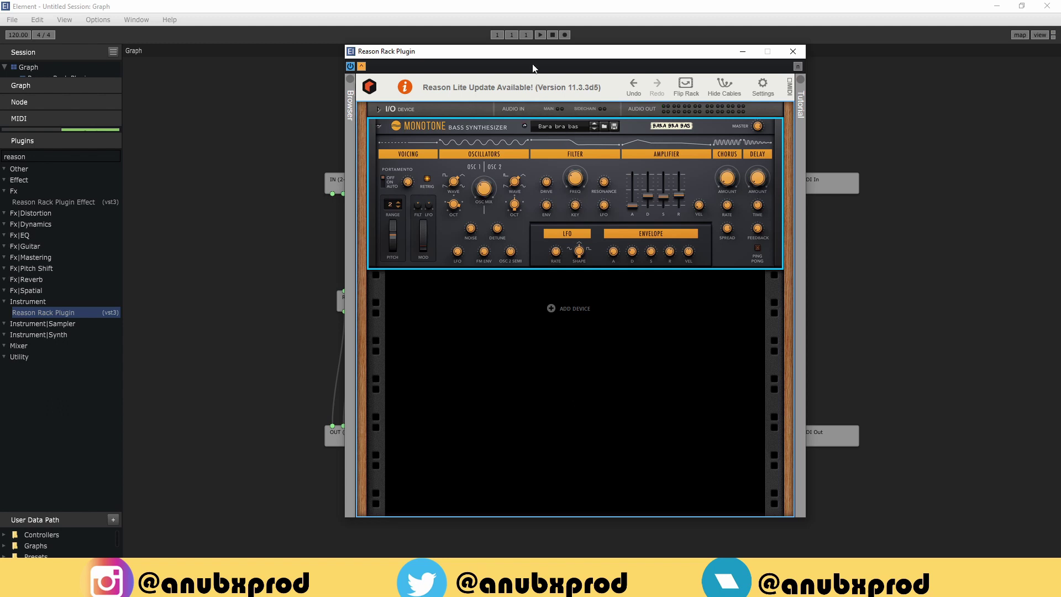
drag(529, 51, 576, 105)
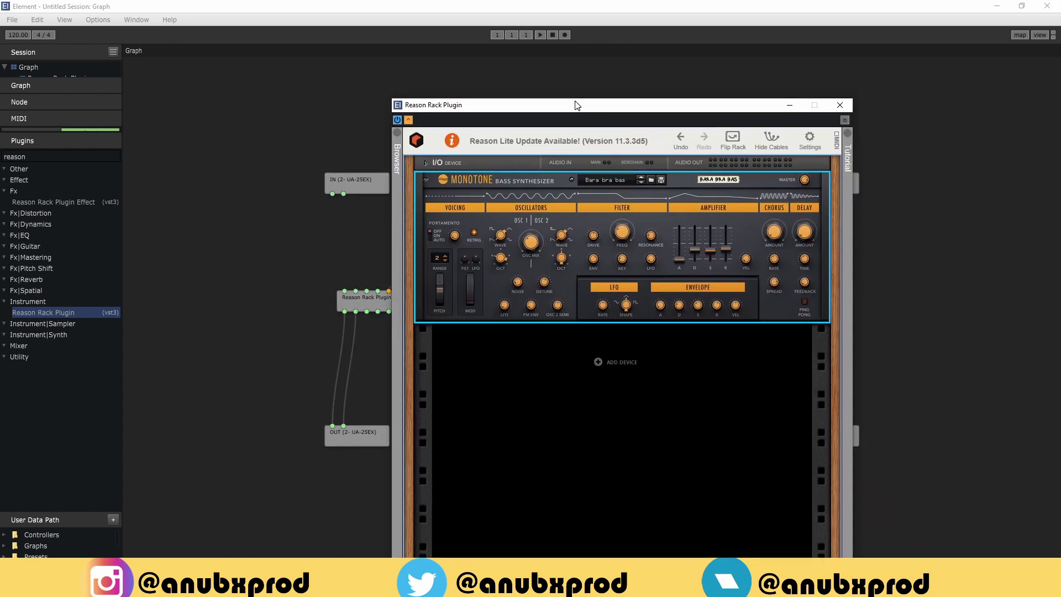
click(840, 105)
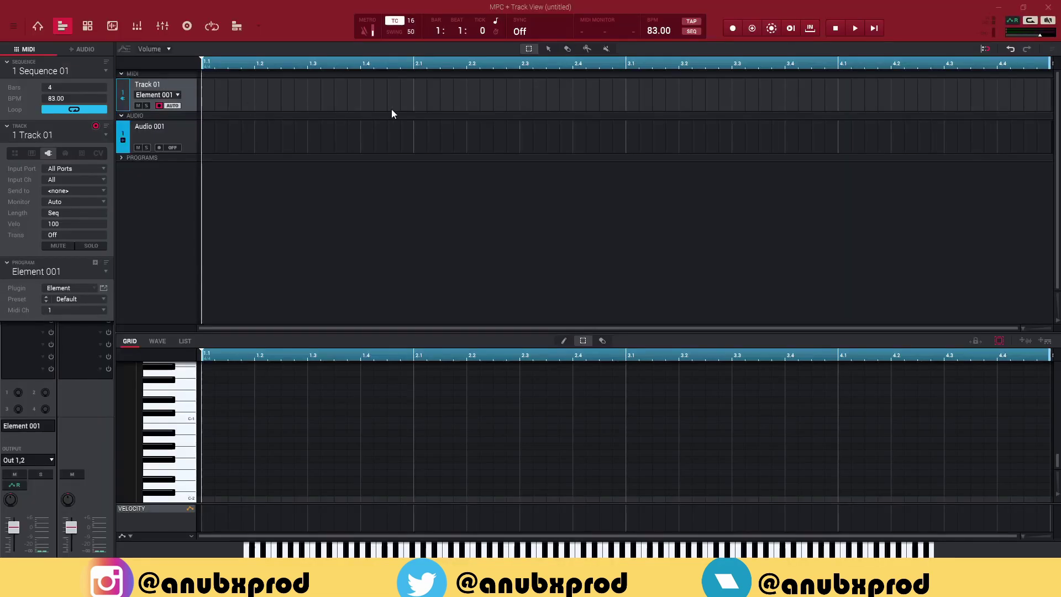
Step: Open the Element 001 plugin editor, enlarged and positioned over the Track View
click(102, 289)
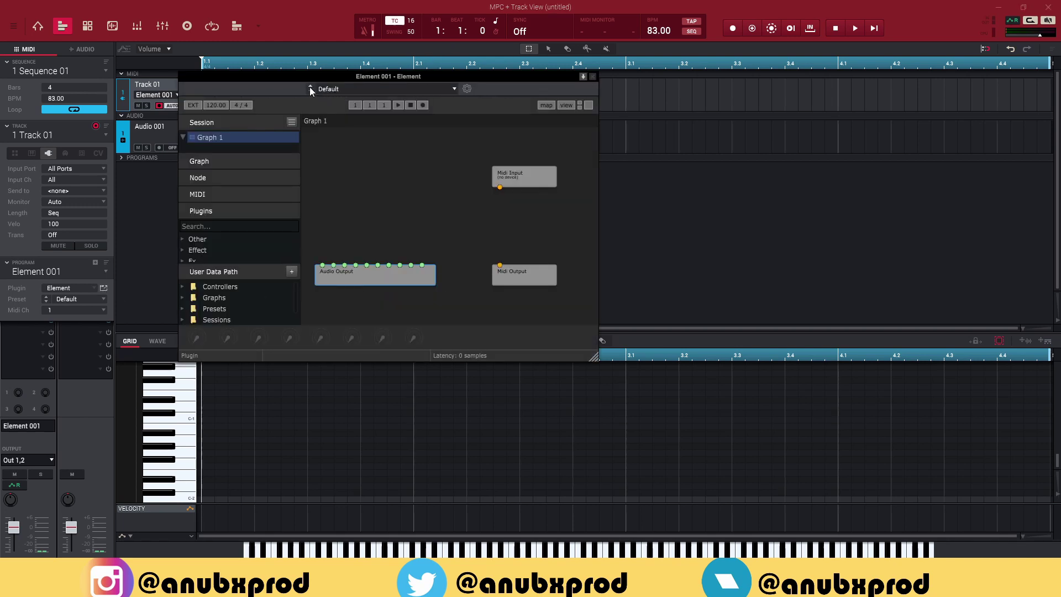
drag(280, 81, 348, 92)
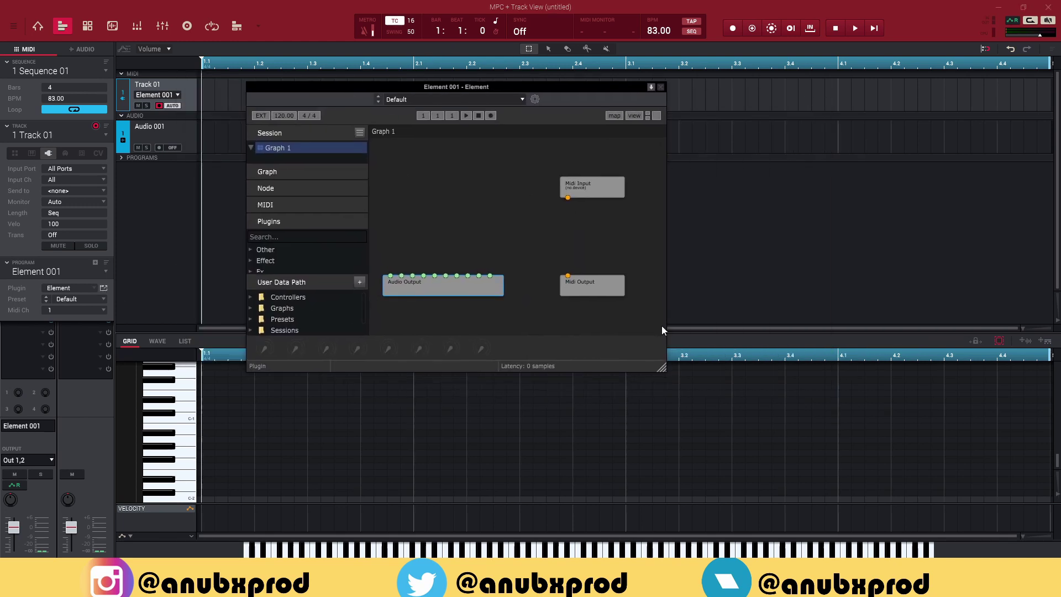
drag(662, 369, 901, 468)
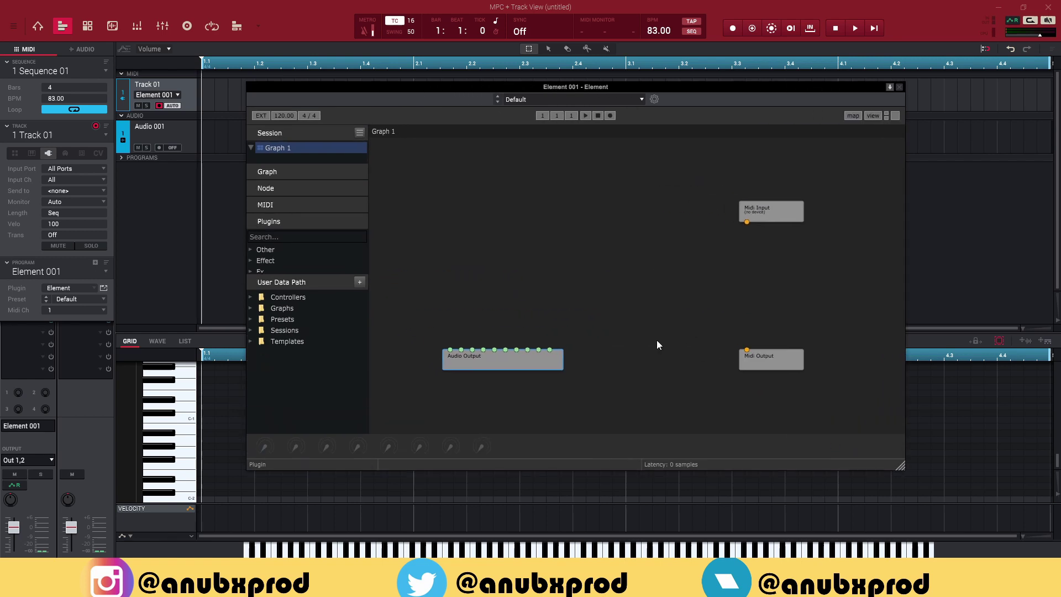
click(535, 270)
click(895, 116)
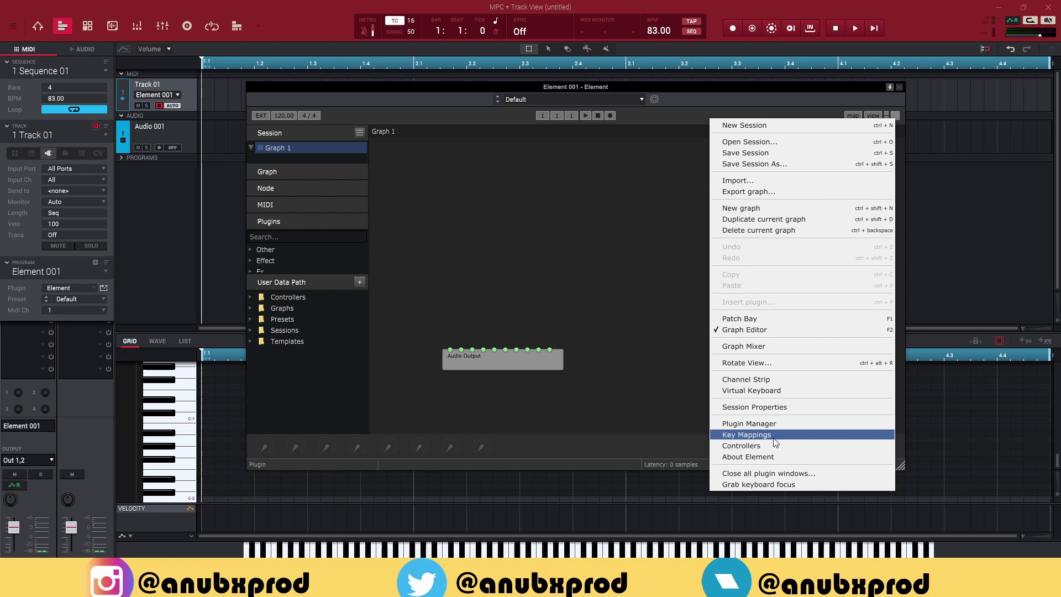
click(607, 230)
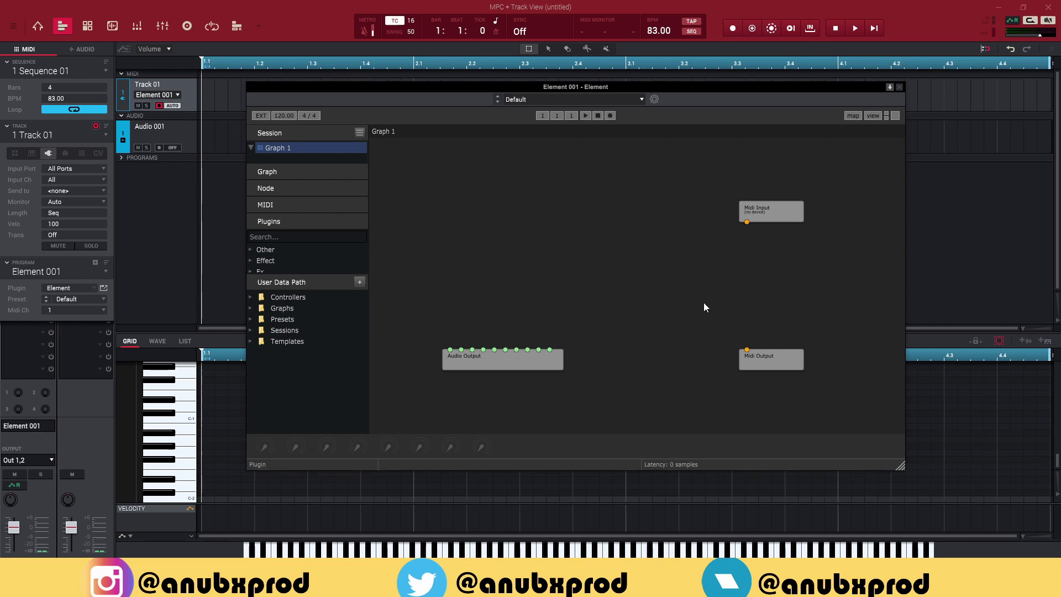
drag(721, 88, 695, 101)
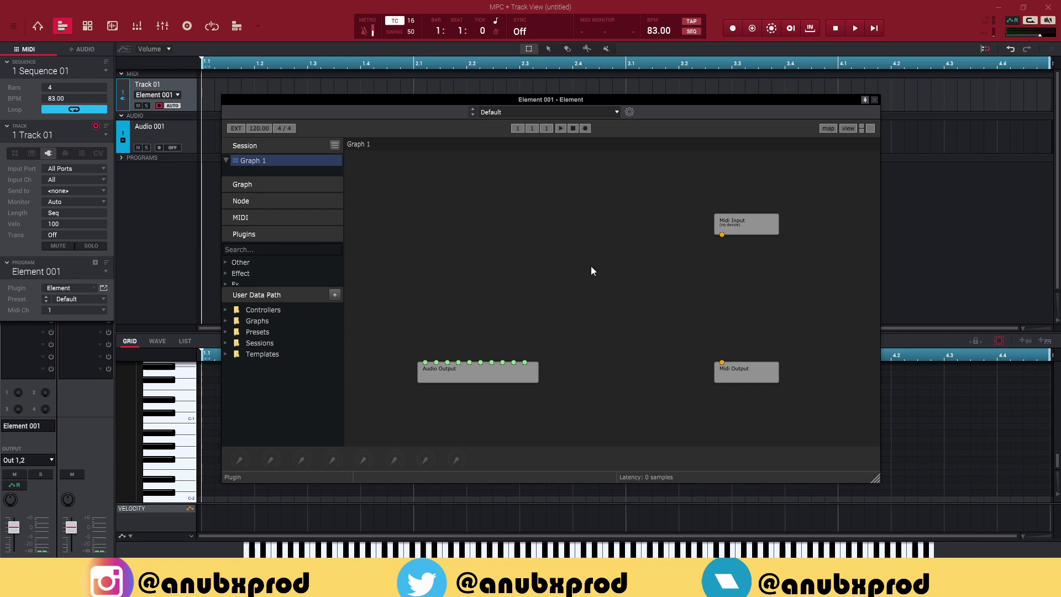
Step: Search plugins for 'reason' and place the Reason Rack Plugin instrument on Element 001's graph
click(268, 255)
text(reason)
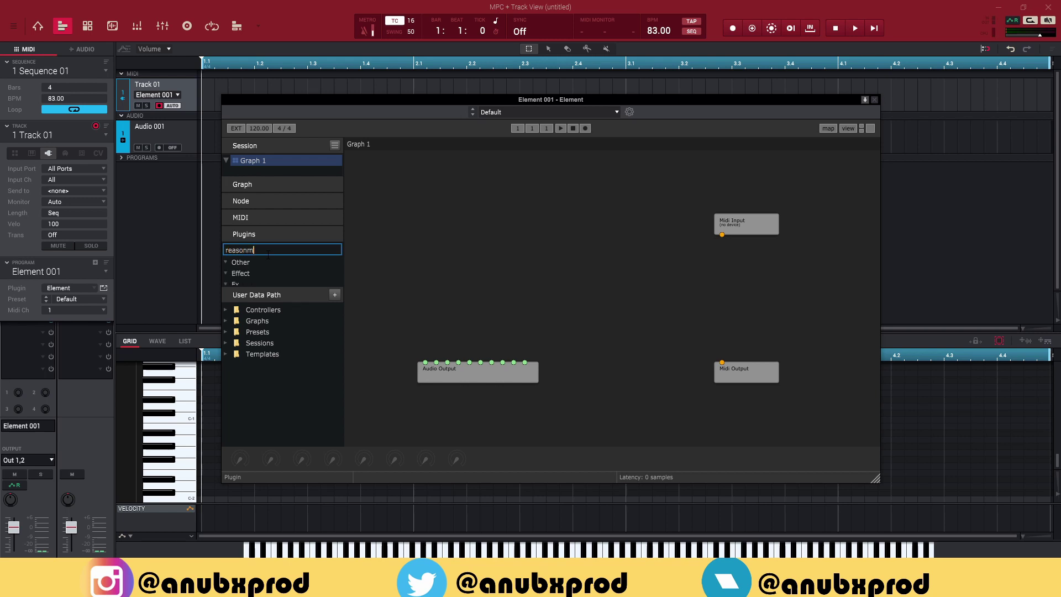
scroll(251, 268, down, 2)
scroll(251, 269, down, 2)
click(260, 263)
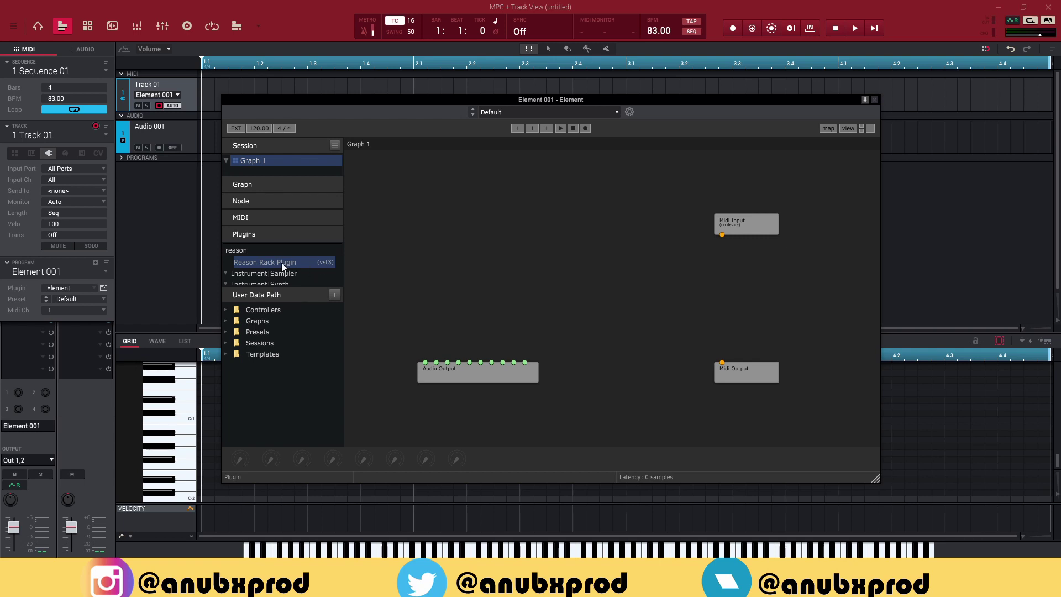
drag(281, 263, 639, 303)
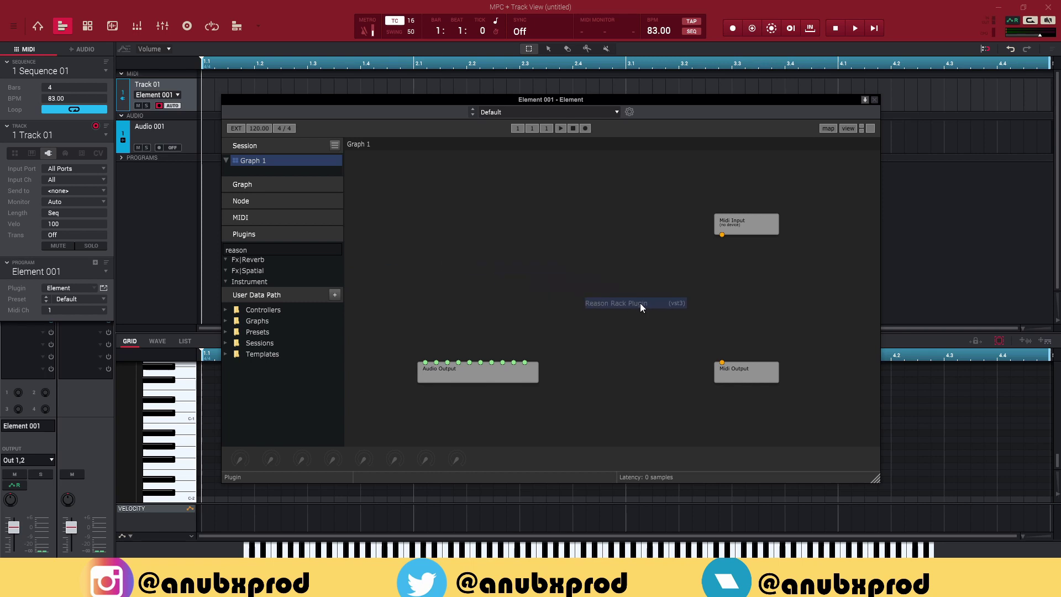
drag(640, 303, 640, 303)
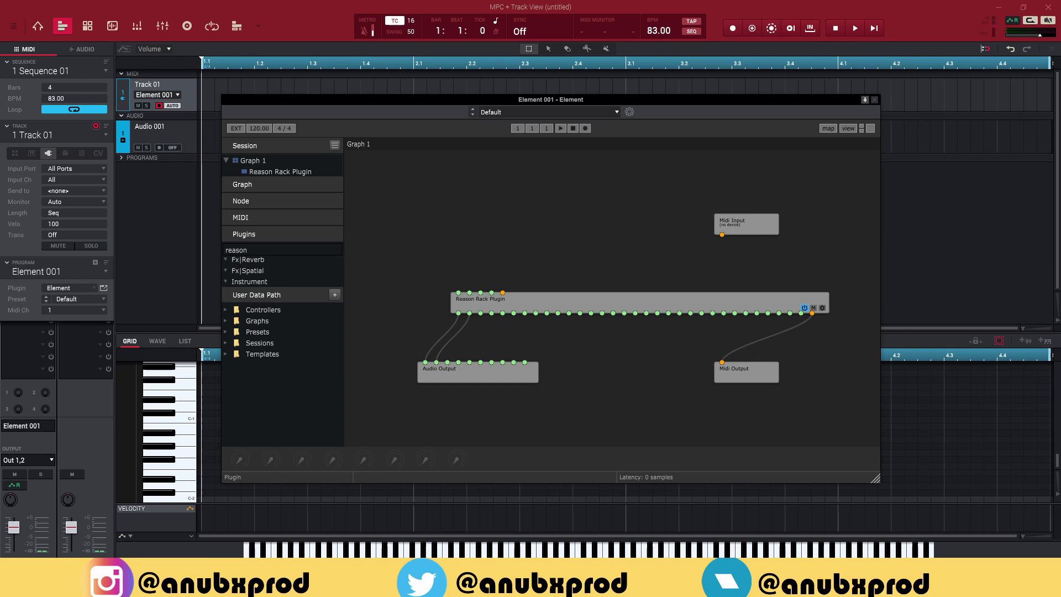
Step: Add a Monotone Bass Synthesizer to the rack, cable Midi Input to the plugin, and close Element
drag(366, 195, 487, 84)
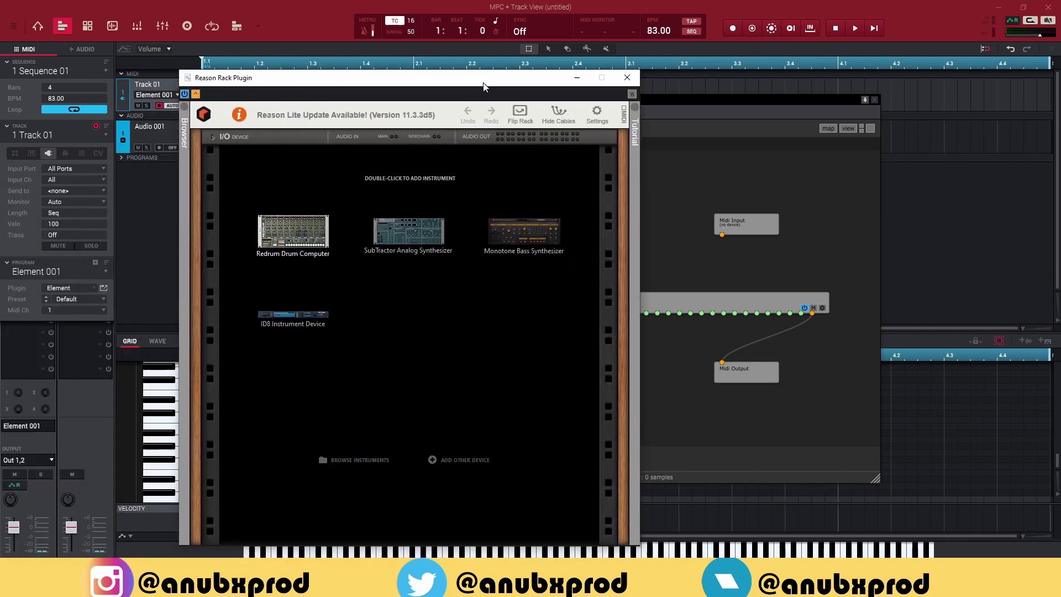
double_click(527, 232)
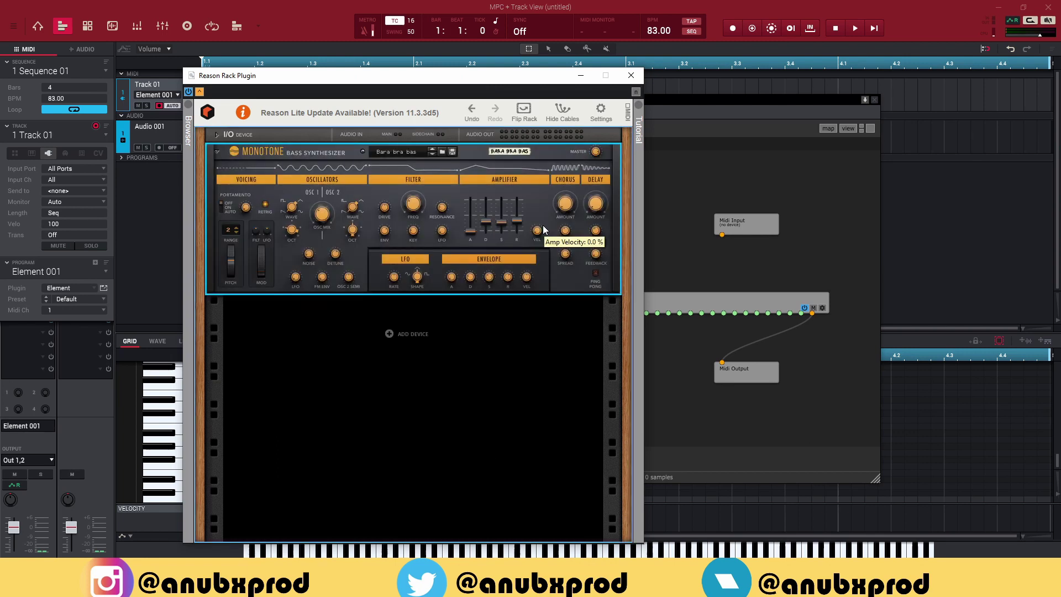
click(744, 241)
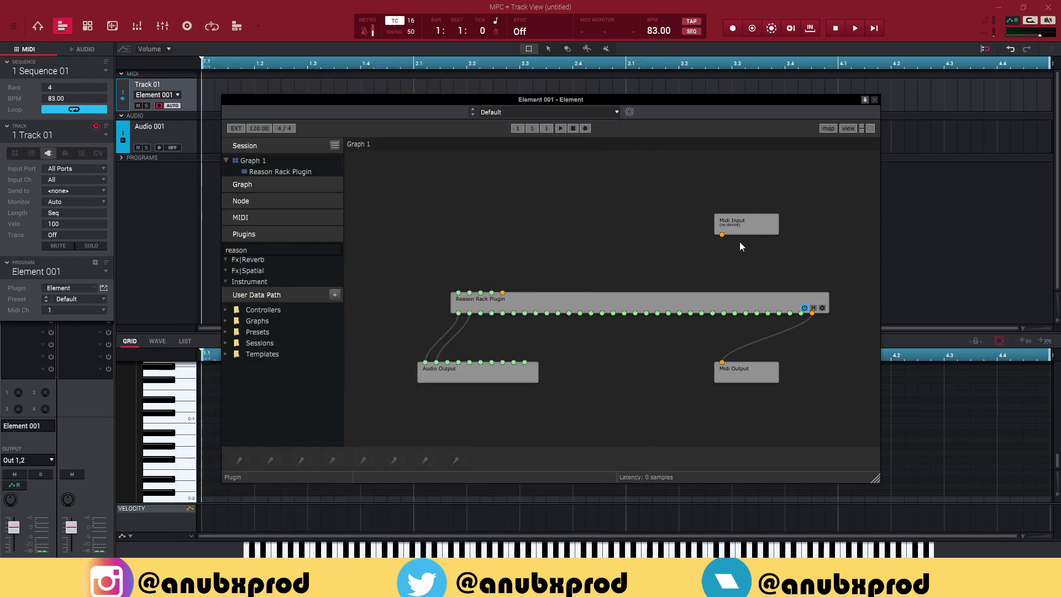
drag(721, 239, 505, 291)
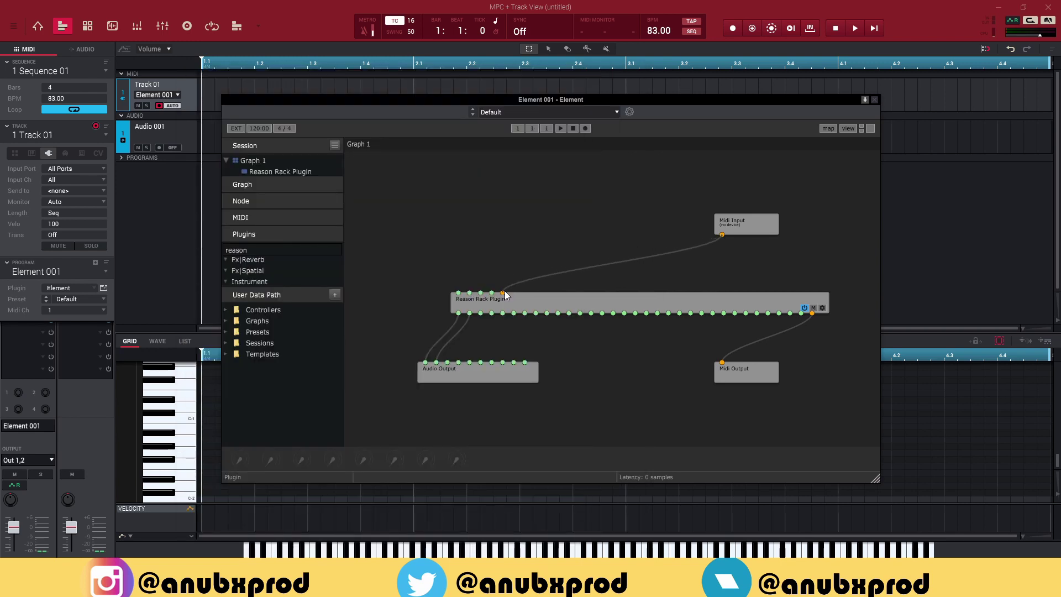
click(874, 99)
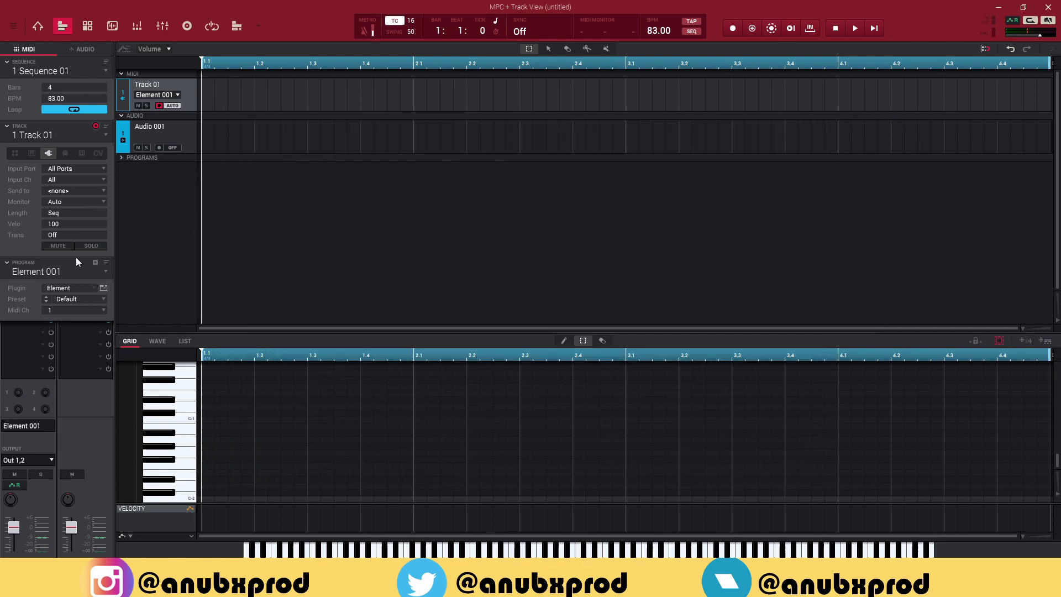